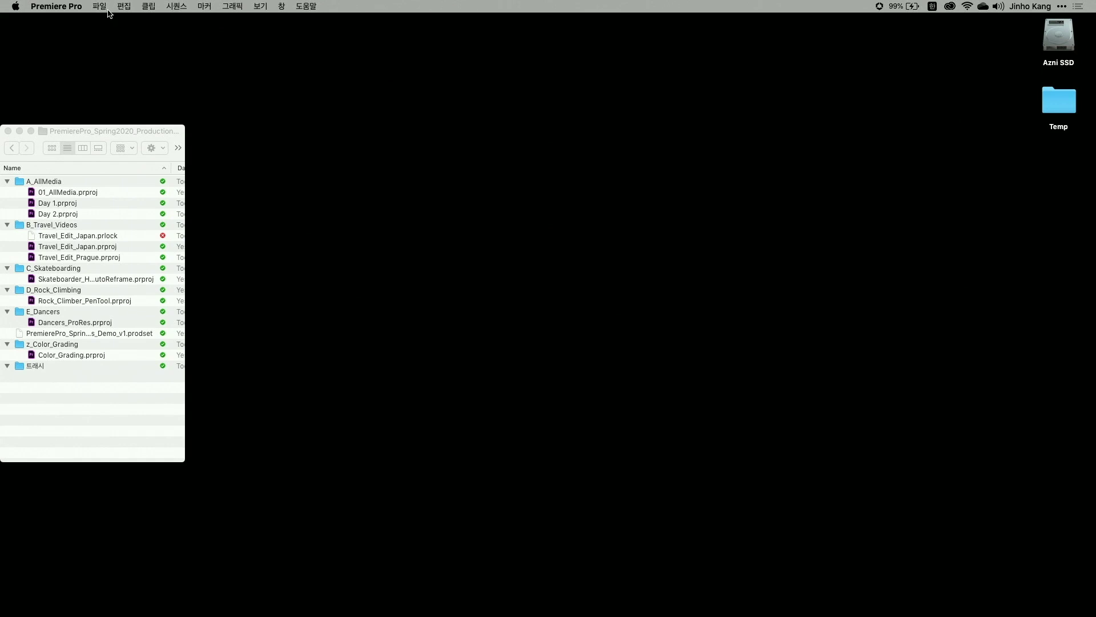
# Open the PremierePro_Spring2020_Productions_Demo_v1 production and place its window beside the Finder window
pyautogui.click(100, 6)
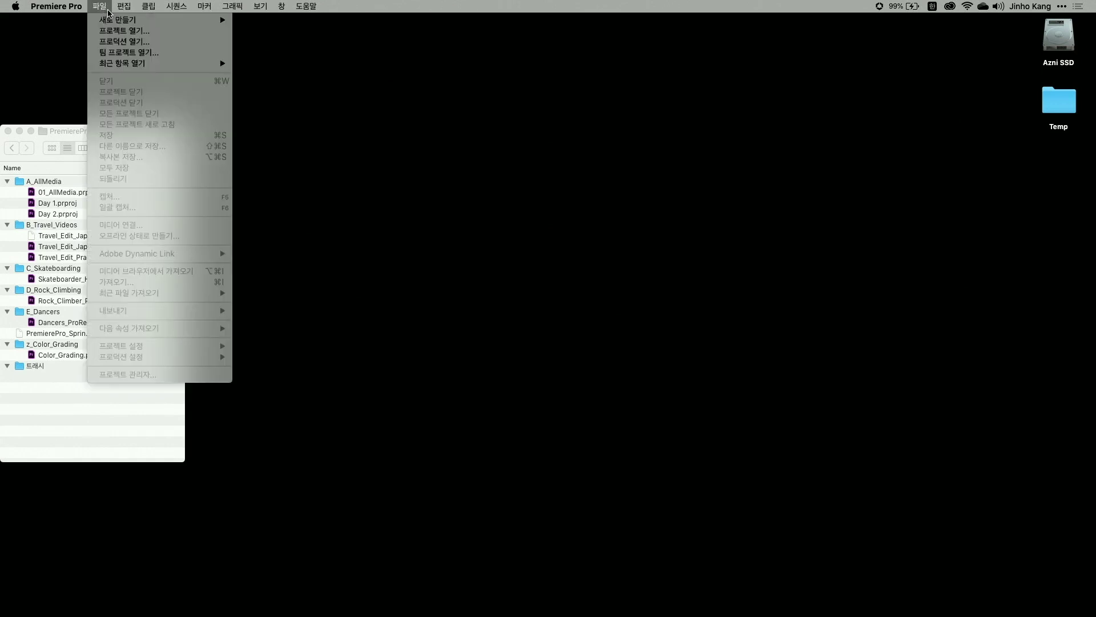
pyautogui.click(162, 43)
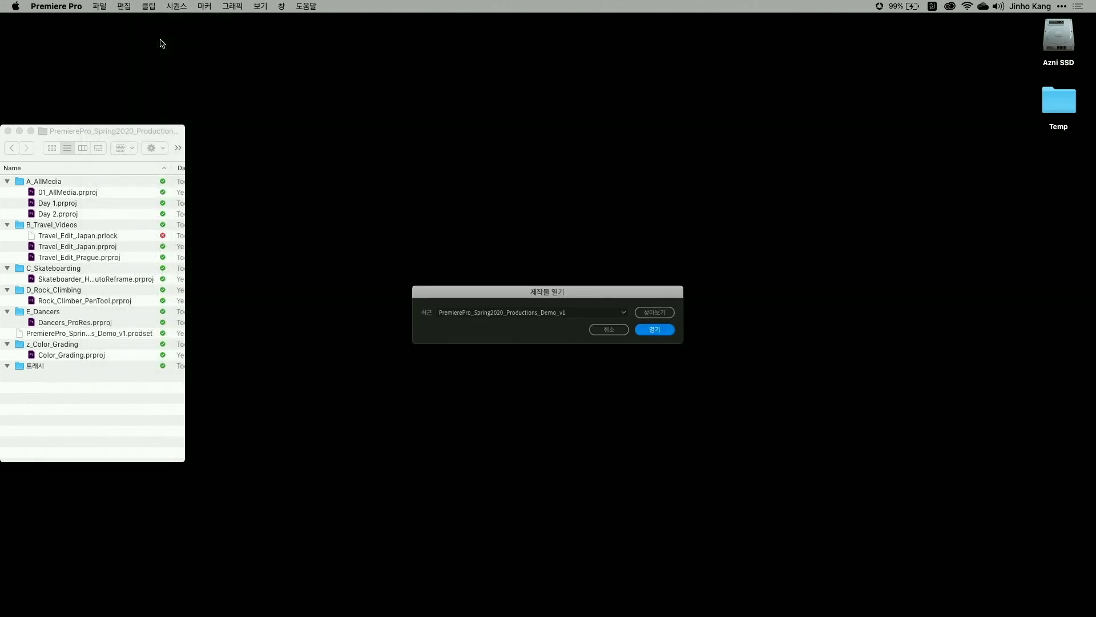
pyautogui.click(642, 331)
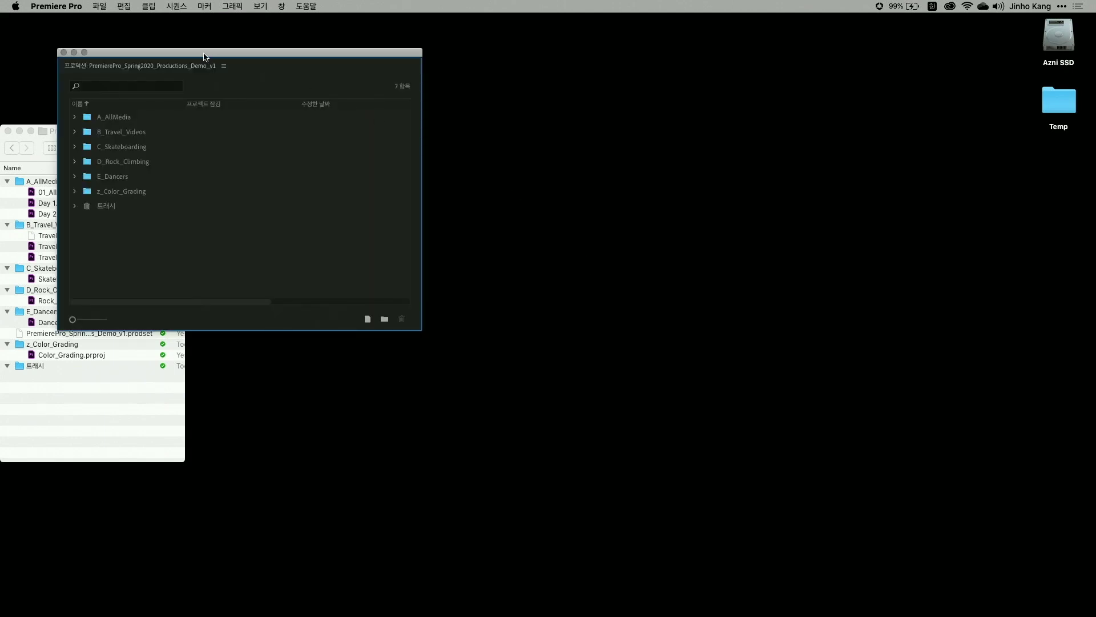
pyautogui.moveTo(205, 57); pyautogui.dragTo(345, 135)
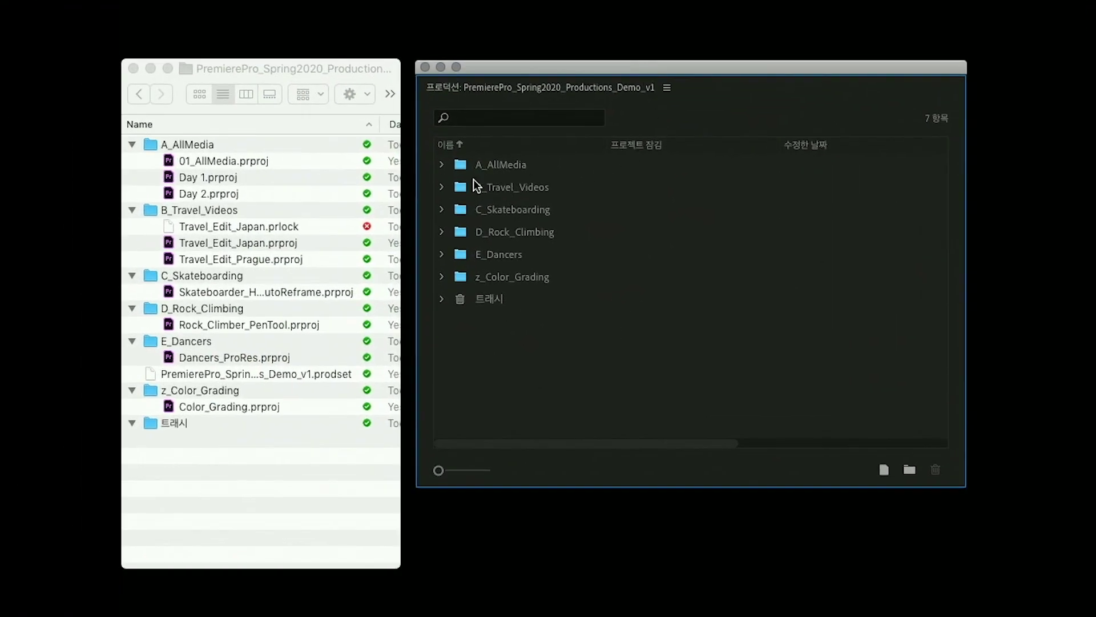
# Expand the A_AllMedia, B_Travel_Videos and E_Dancers folders and open the Dancers_ProRes project
pyautogui.click(443, 165)
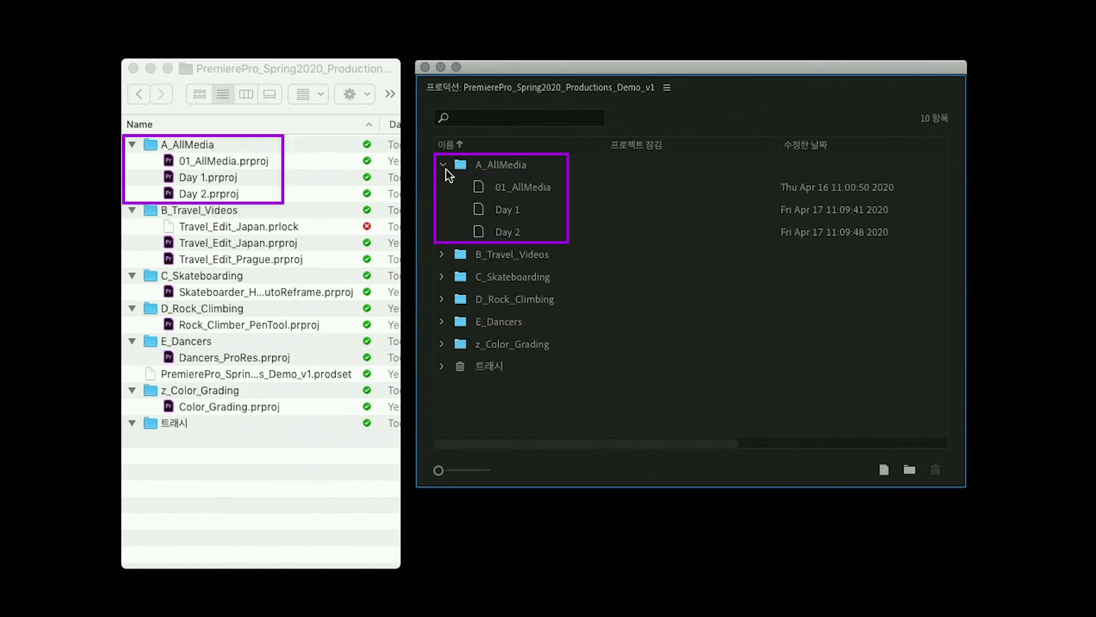
pyautogui.click(443, 254)
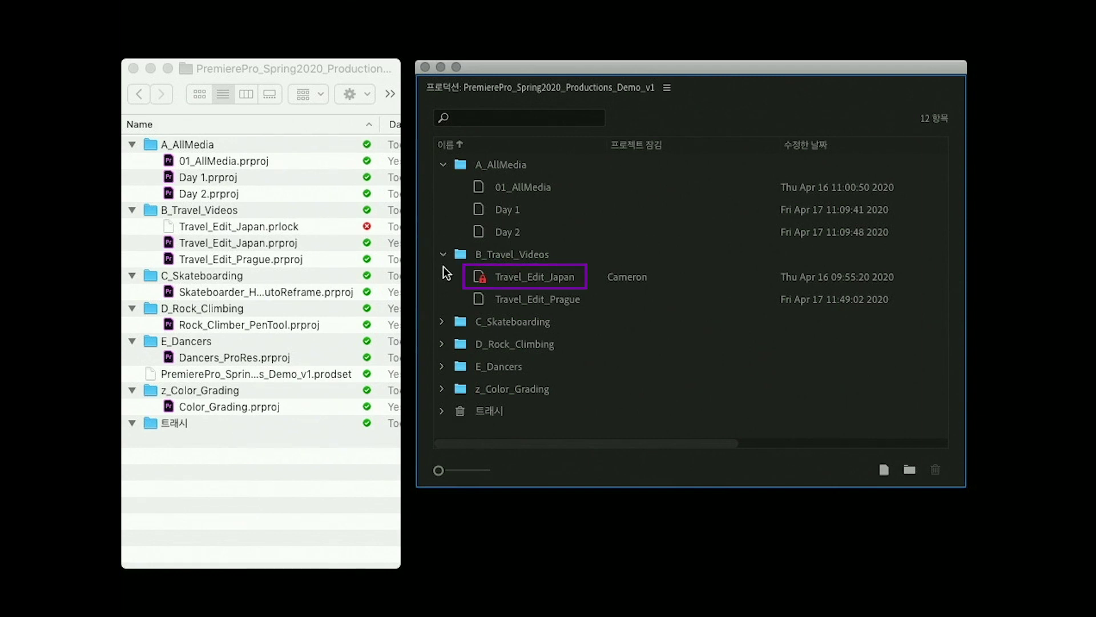
pyautogui.click(442, 367)
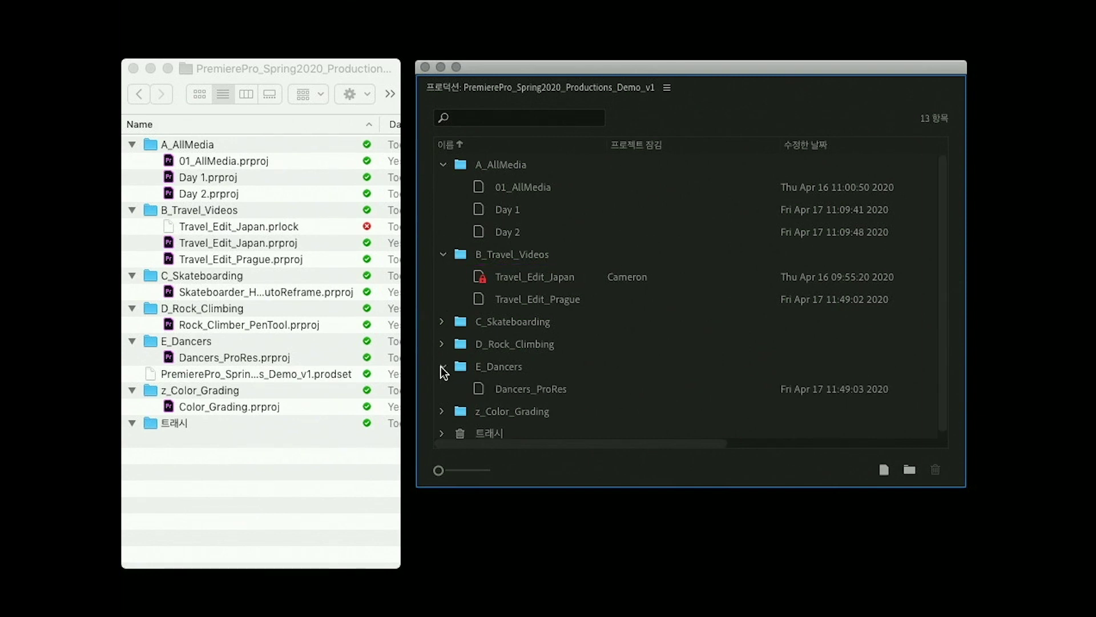
pyautogui.doubleClick(513, 389)
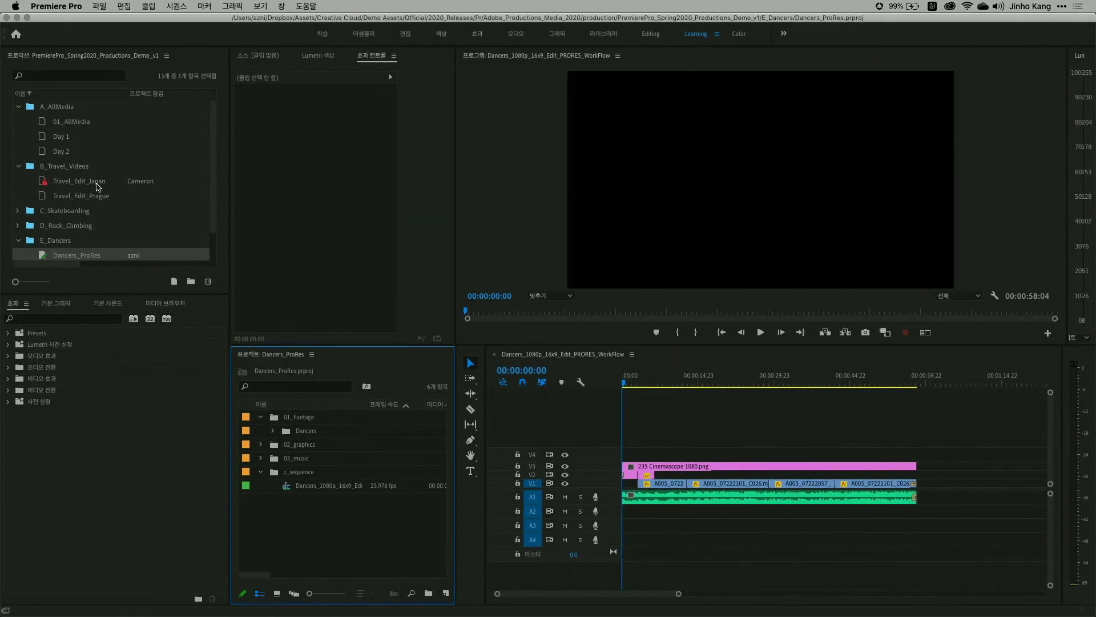
# Open the locked Travel_Edit_Japan project and move its sequence's playhead to 00:00:09:09
pyautogui.click(52, 184)
pyautogui.doubleClick(51, 183)
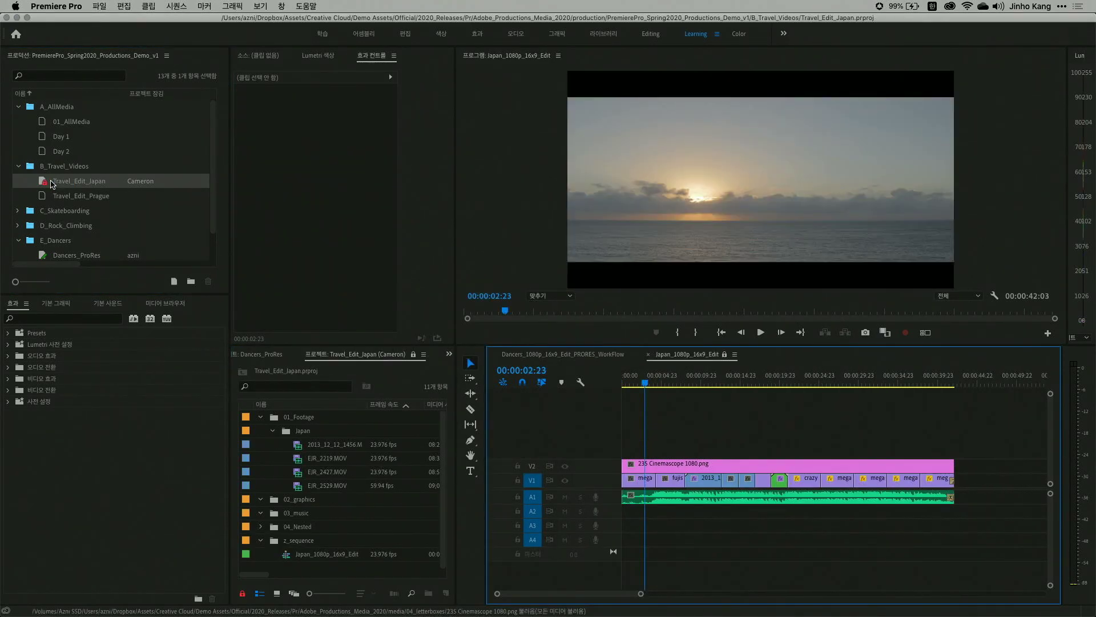
pyautogui.click(670, 383)
pyautogui.click(695, 386)
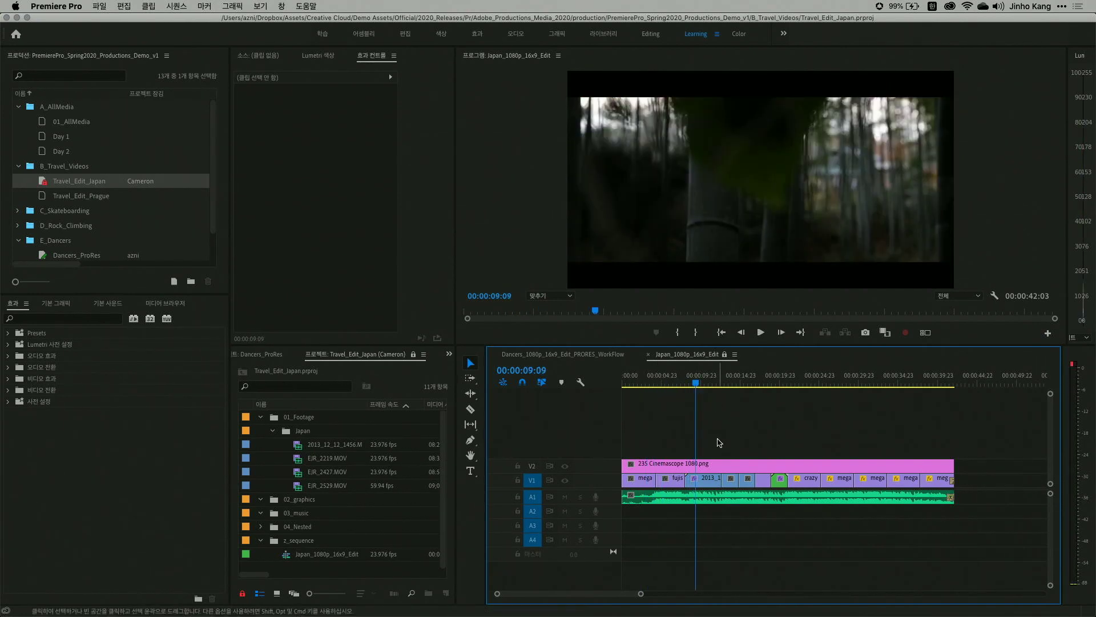
# Try to move the V1 clip at the playhead in the Japan sequence, and close the Travel_Edit_Japan project
pyautogui.click(709, 478)
pyautogui.moveTo(709, 477); pyautogui.dragTo(808, 450)
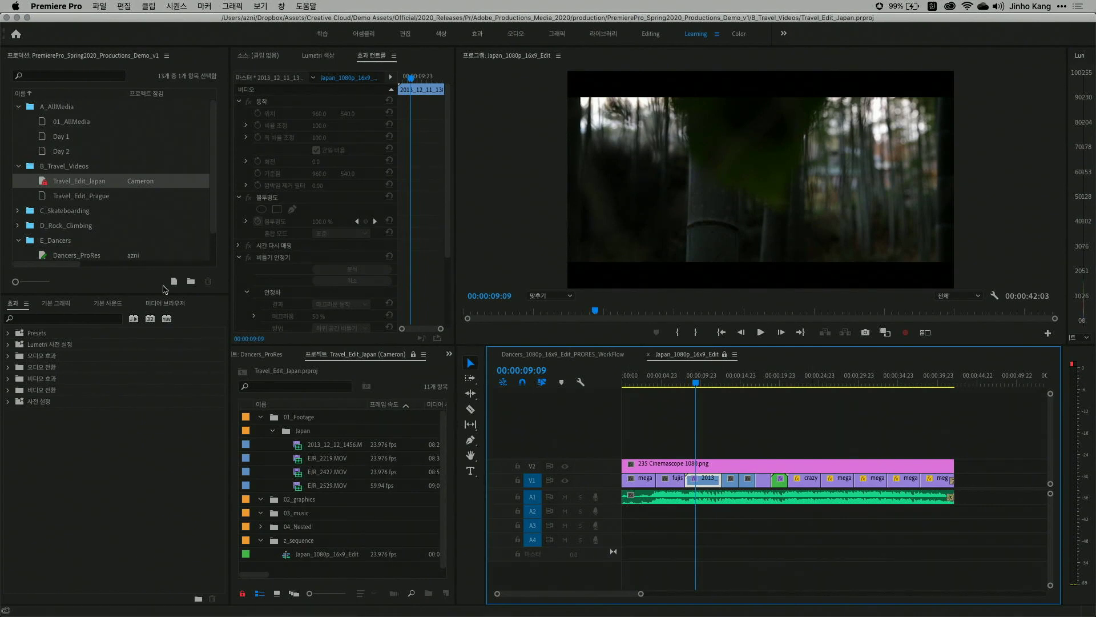
pyautogui.rightClick(84, 183)
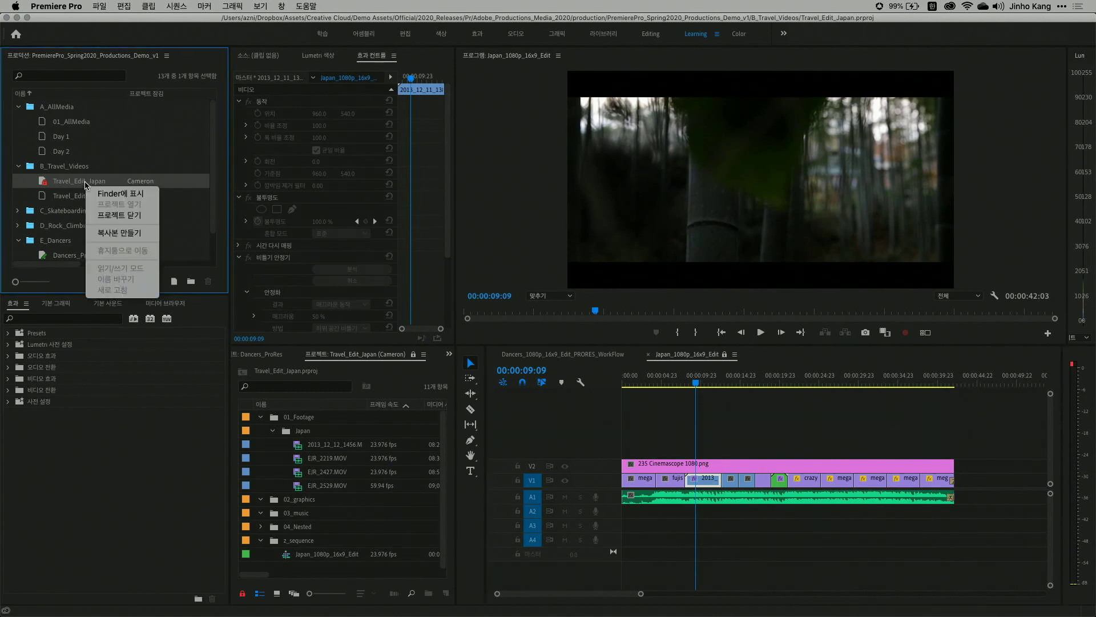
pyautogui.click(101, 215)
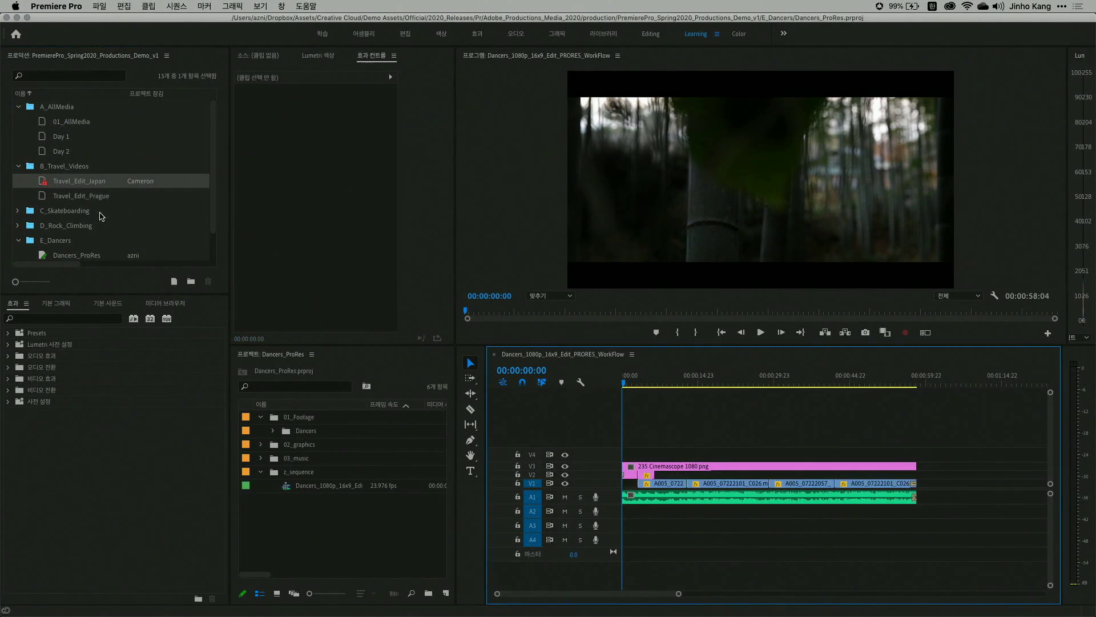
# Move the Dancers_ProRes sequence's playhead to 00:00:08:13 and reveal its V1 clip A005_07222100_C025.mov in the project where it is stored
pyautogui.click(83, 256)
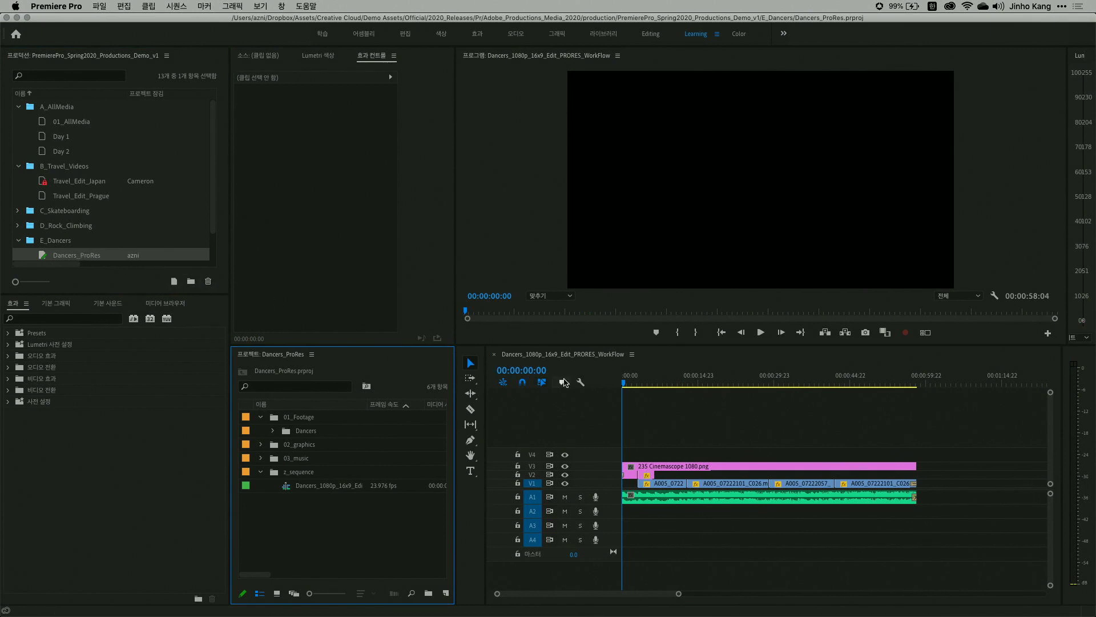
pyautogui.moveTo(624, 384); pyautogui.dragTo(662, 387)
pyautogui.press('space')
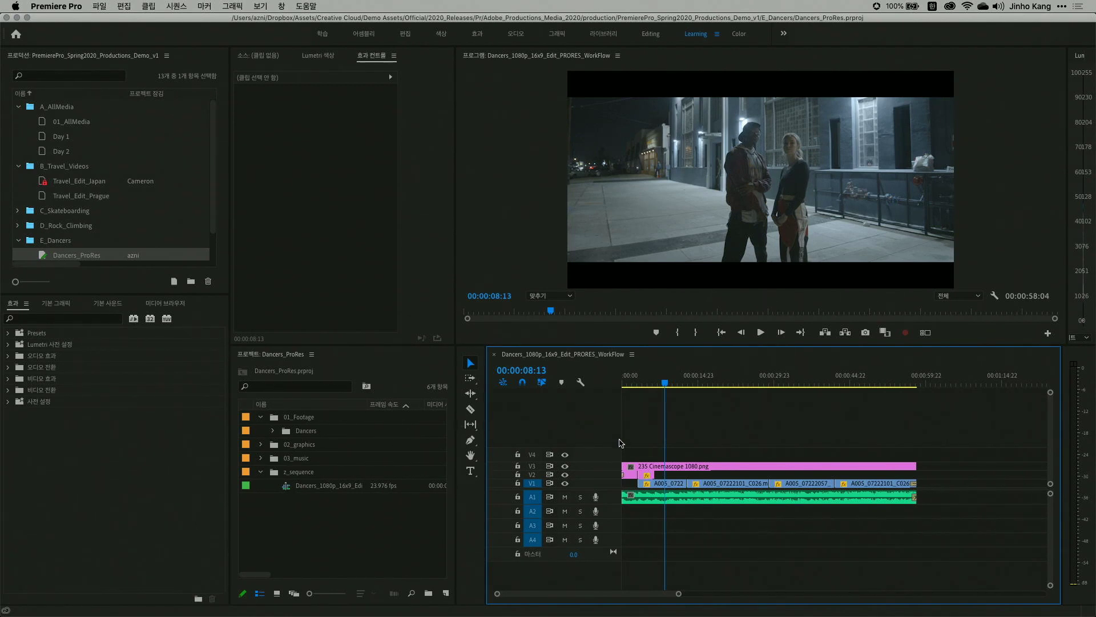
pyautogui.click(672, 484)
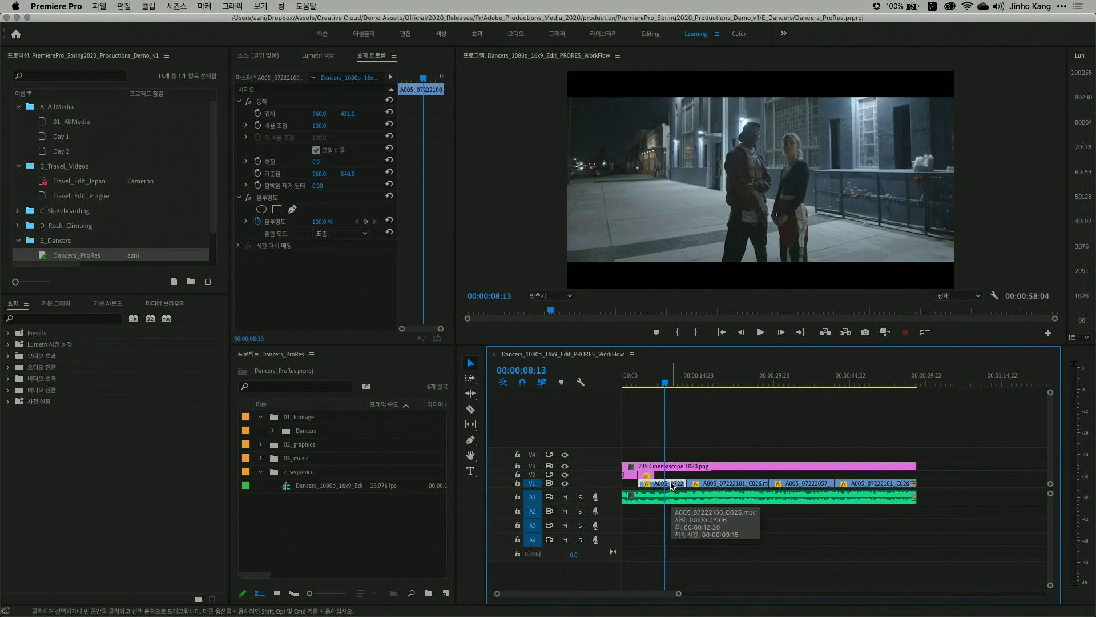
pyautogui.rightClick(672, 484)
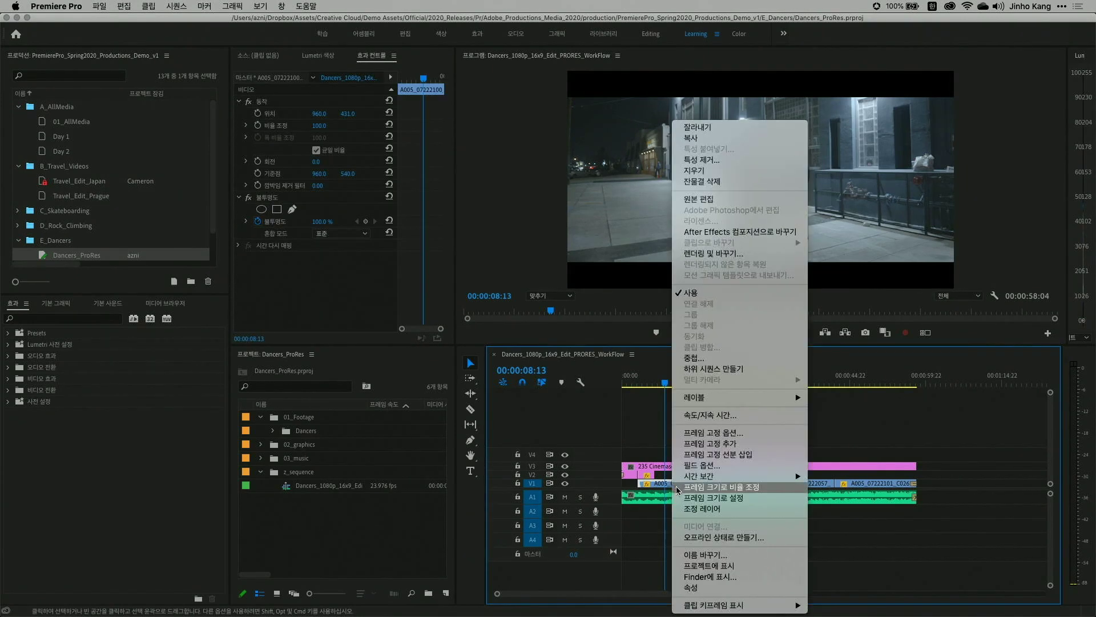
pyautogui.click(768, 572)
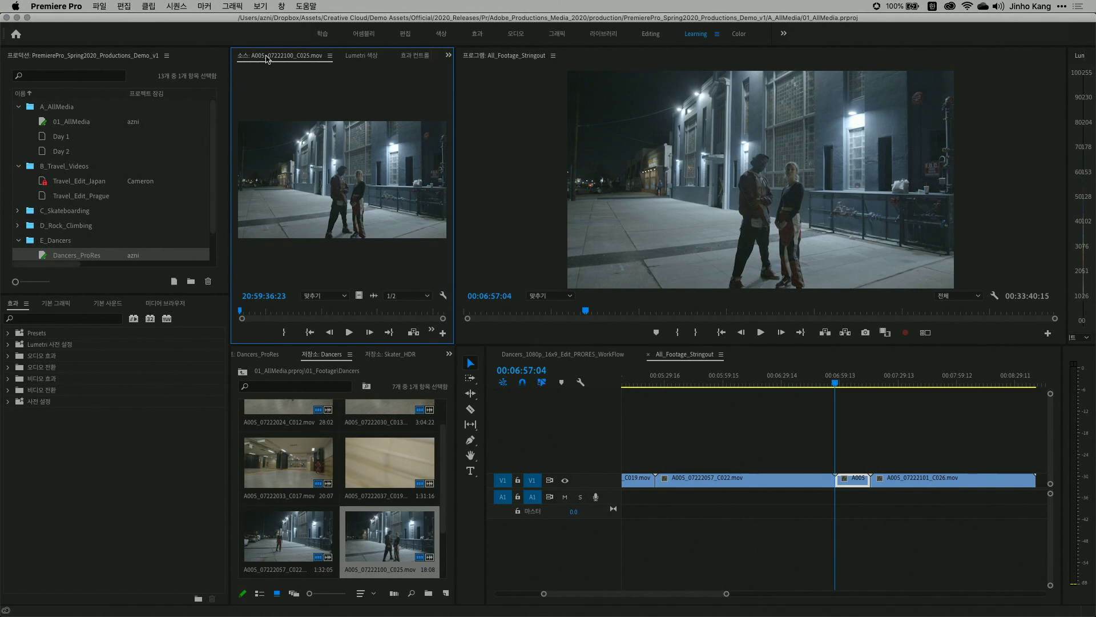
# Display the Effect Controls for the source clip A005_07222100_C025.mov
pyautogui.moveTo(266, 58); pyautogui.dragTo(266, 58)
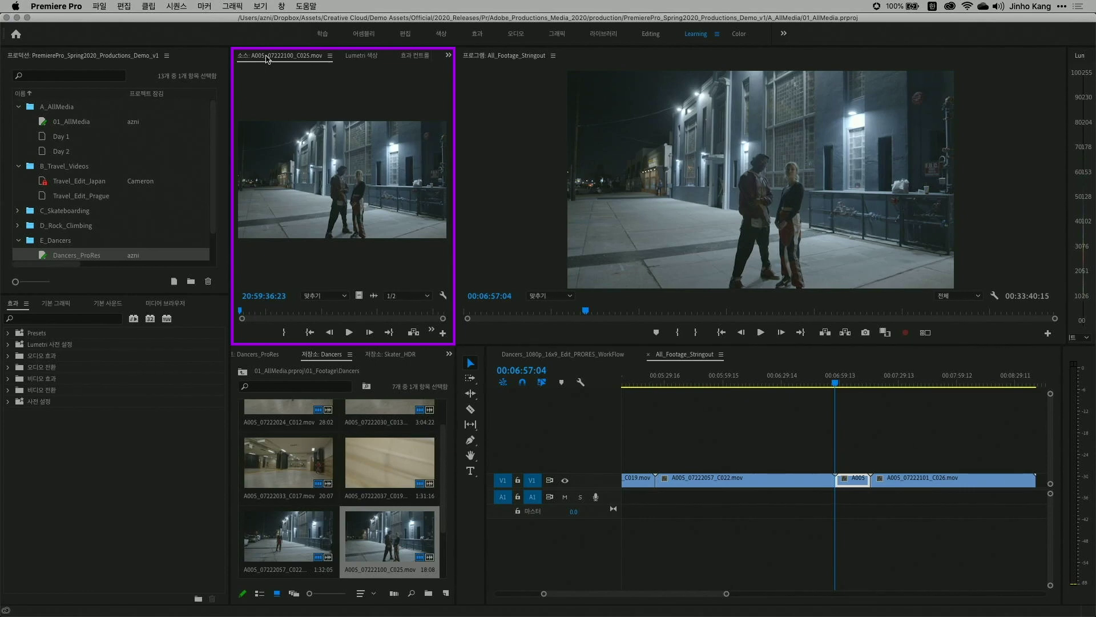
pyautogui.moveTo(266, 58); pyautogui.dragTo(330, 65)
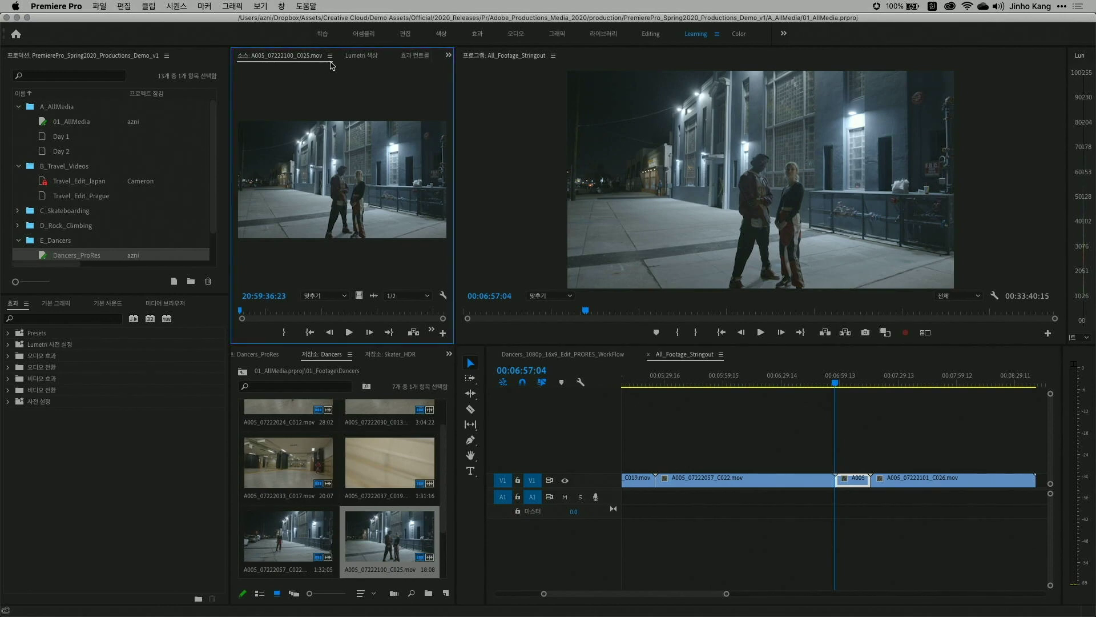
pyautogui.click(414, 58)
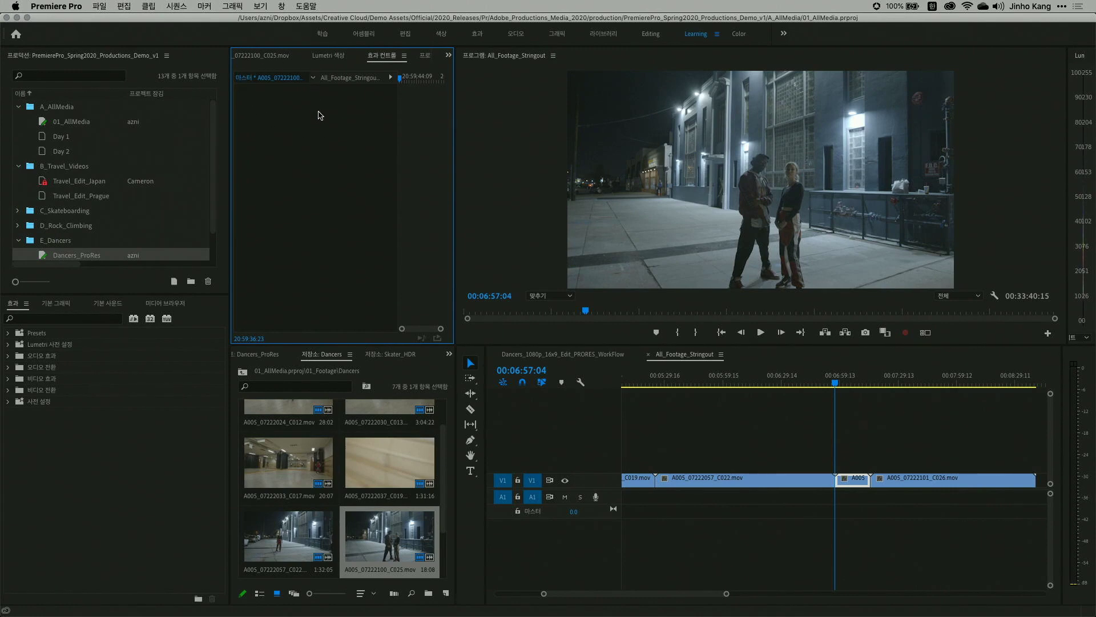
# Apply the cinematic Lumetri preset Cinespace 100 to the source clip and return to the Dancers_1080p_16x9_Edit_PRORES_WorkFlow sequence
pyautogui.click(8, 345)
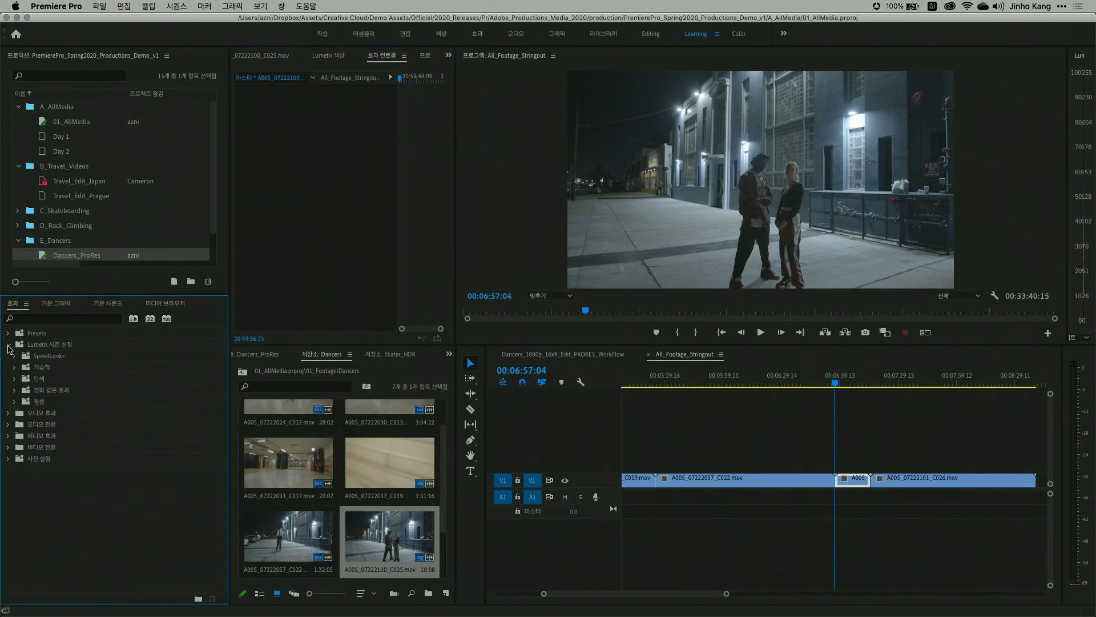
pyautogui.click(16, 390)
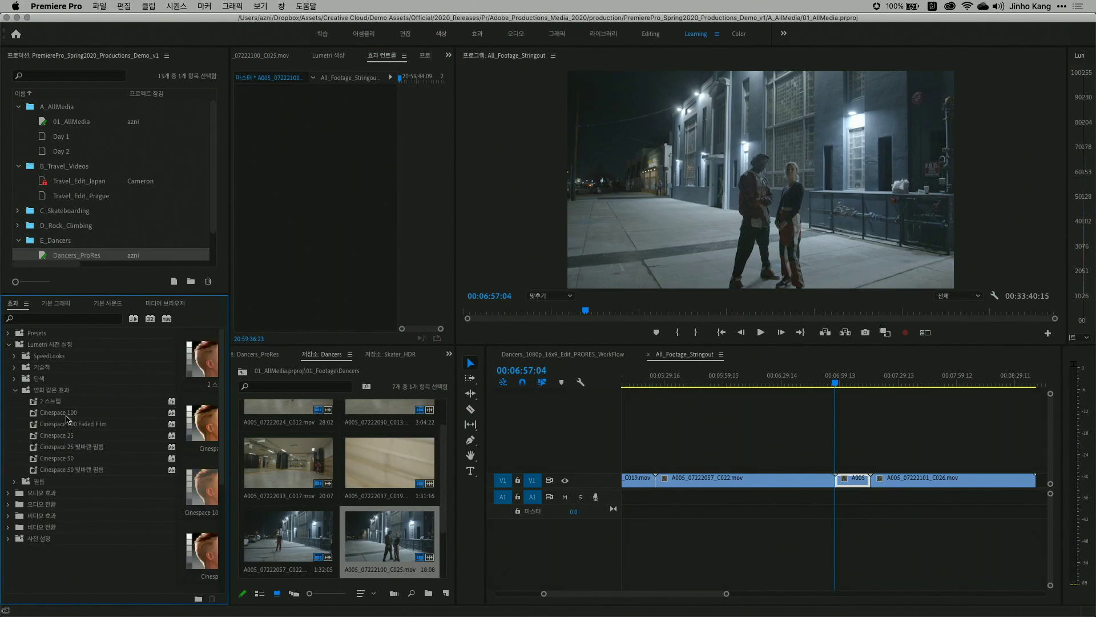
pyautogui.moveTo(67, 413); pyautogui.dragTo(295, 245)
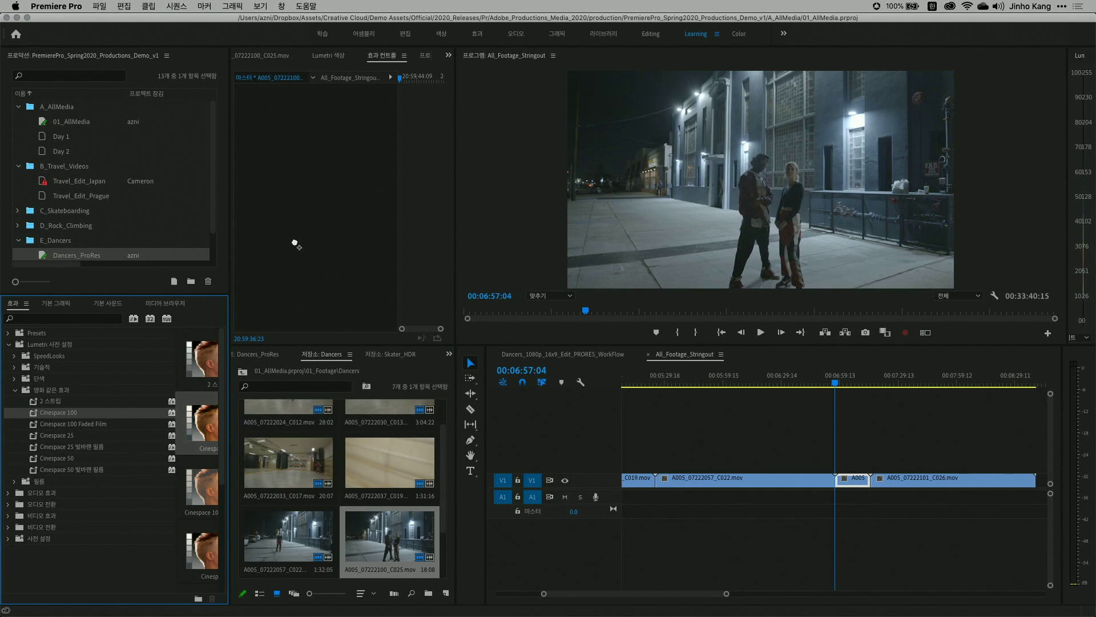
pyautogui.moveTo(295, 245); pyautogui.dragTo(295, 242)
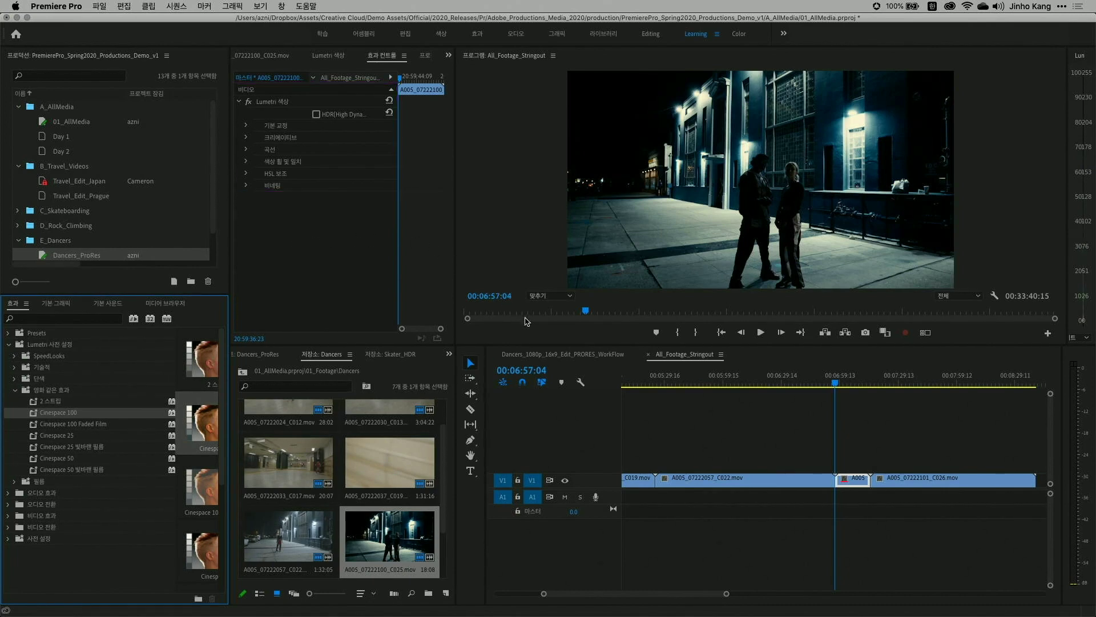
pyautogui.click(539, 354)
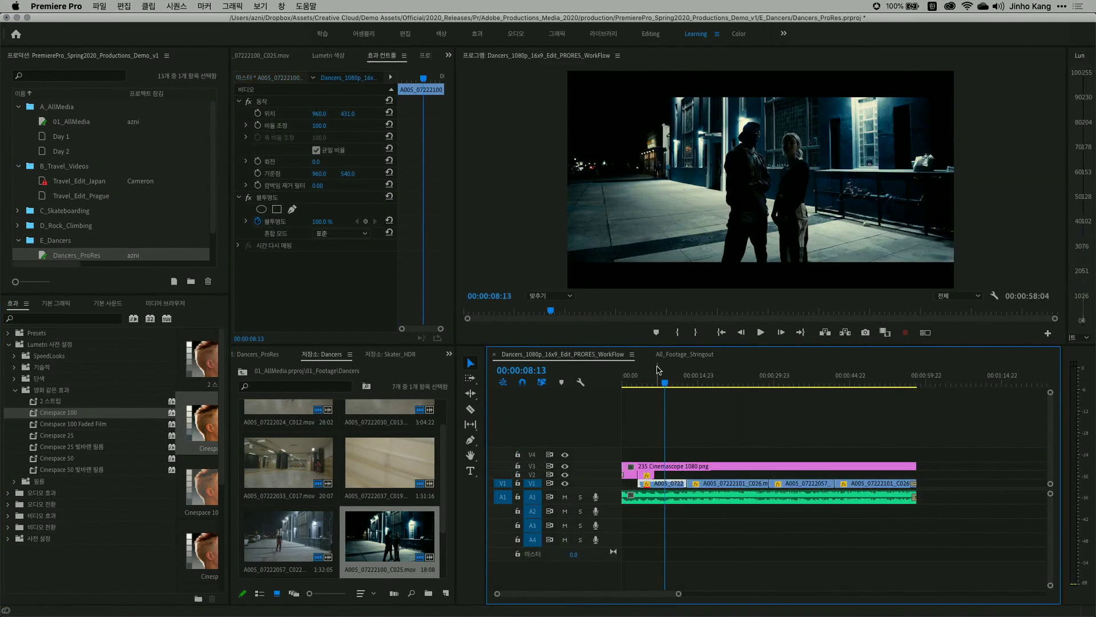